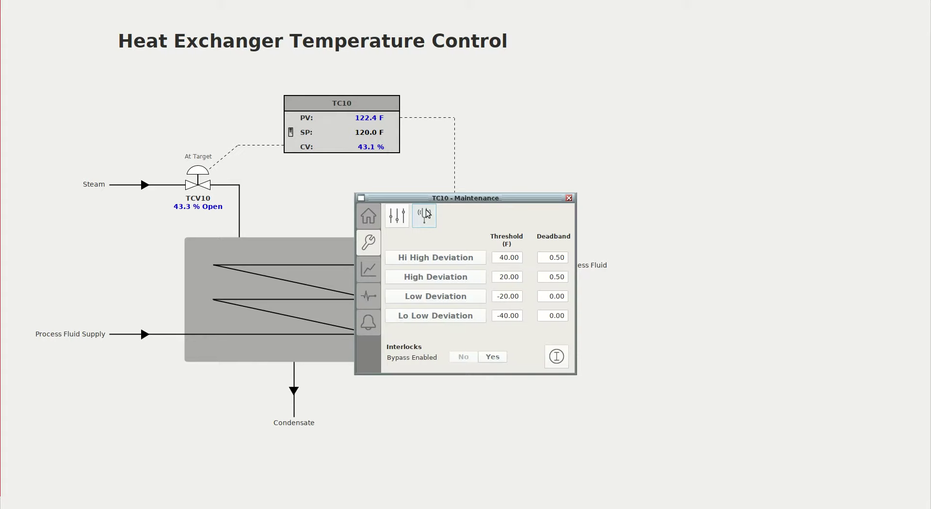
# Open TC10's tuning window beside the heat exchanger diagram in place of its maintenance window and start recording process data.
pyautogui.click(425, 215)
pyautogui.moveTo(427, 114); pyautogui.dragTo(687, 91)
pyautogui.click(543, 199)
pyautogui.click(569, 198)
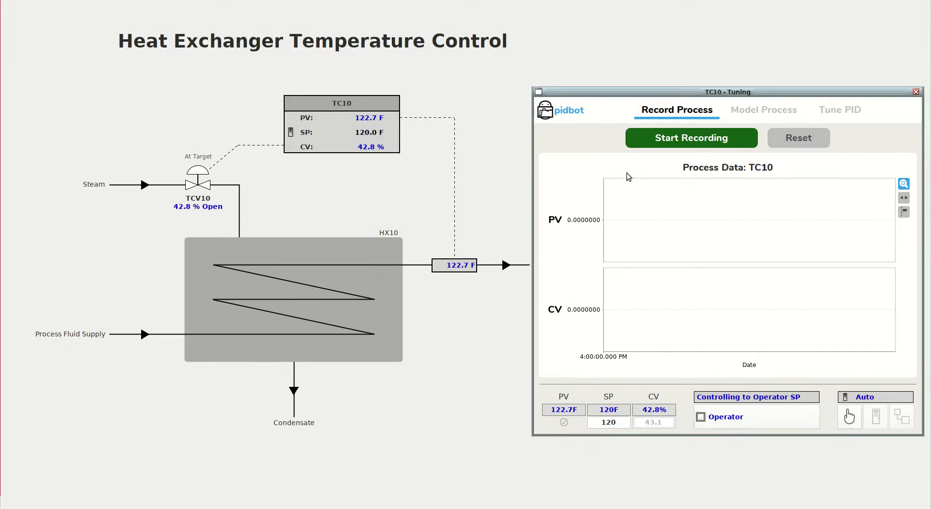
pyautogui.click(647, 138)
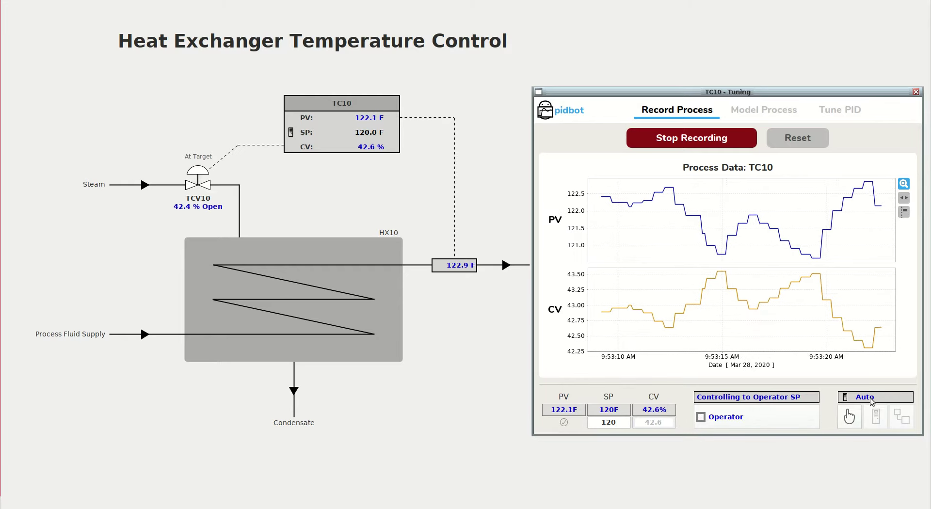
# Set the TC10 temperature setpoint to 140 F while the process data is being recorded.
pyautogui.doubleClick(624, 422)
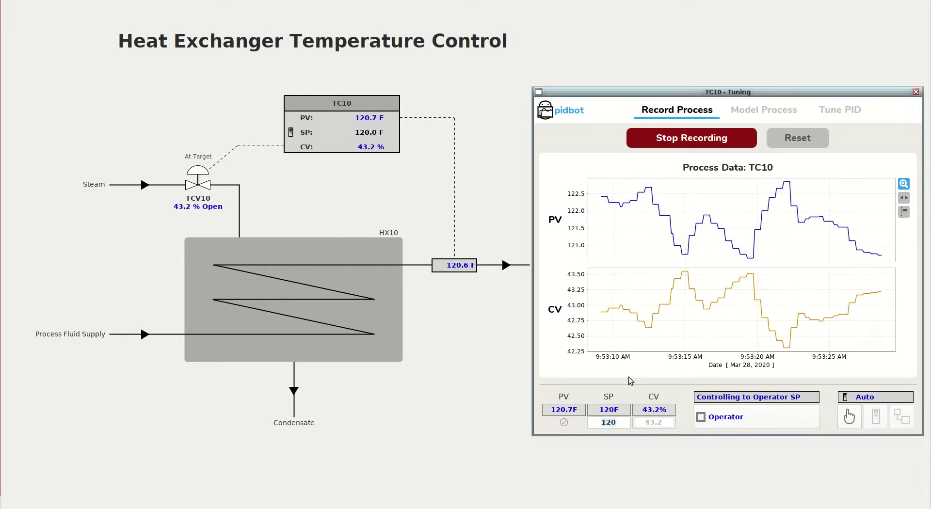
pyautogui.write('140')
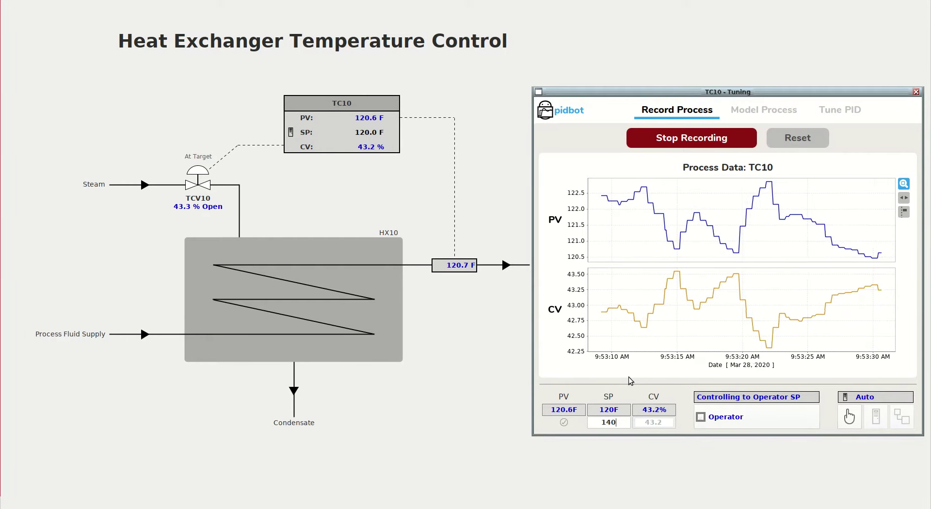
pyautogui.press('Return')
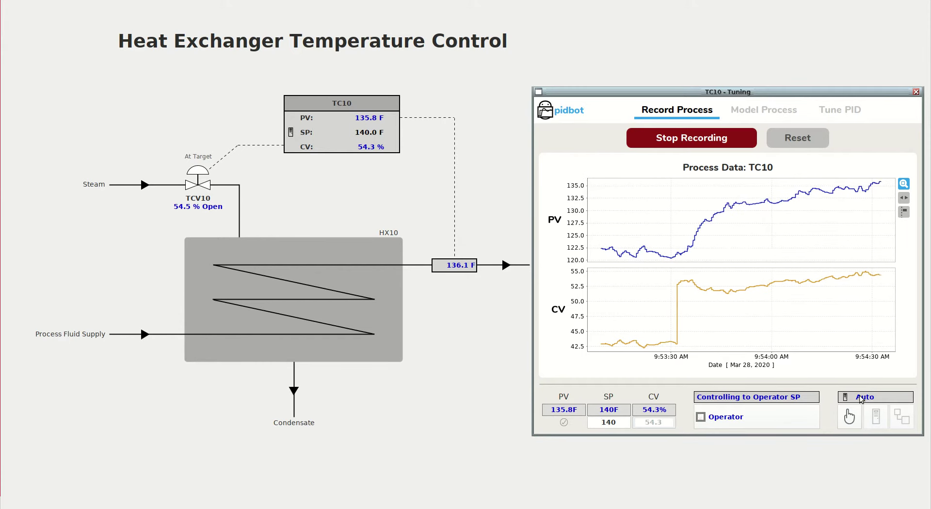
# Switch the TC10 controller to manual and step its output (CV) to 40 %.
pyautogui.click(856, 415)
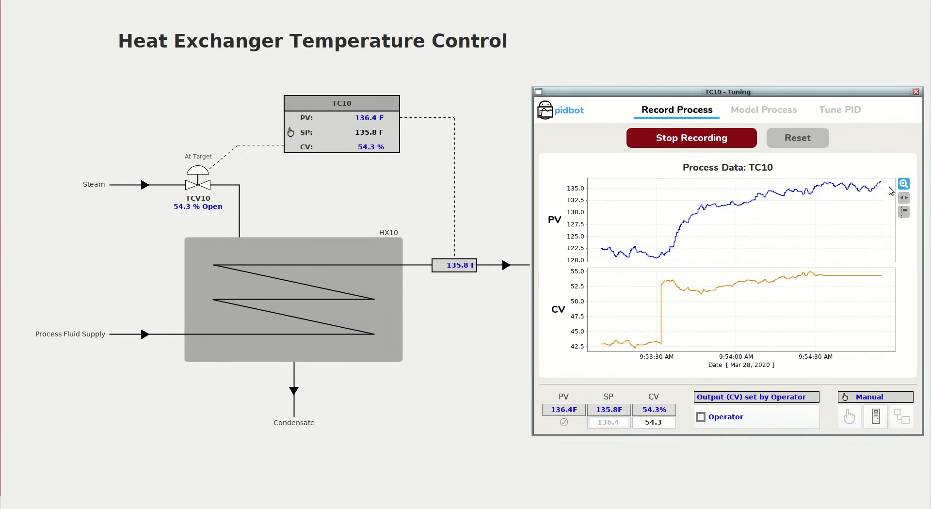
pyautogui.click(653, 422)
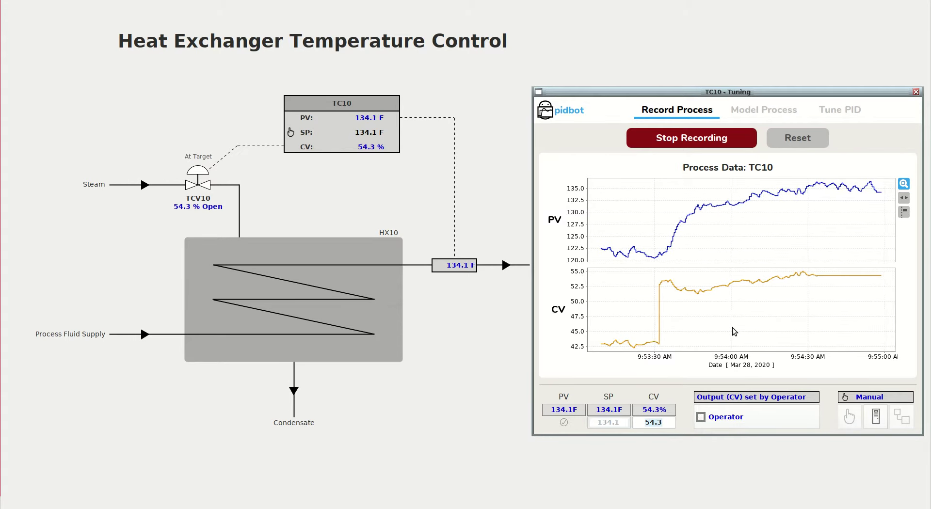
pyautogui.write('40')
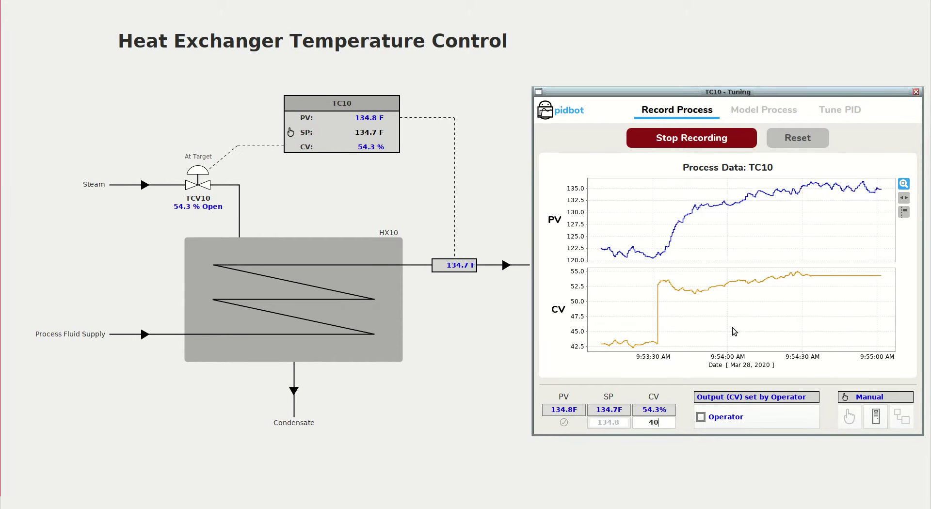
pyautogui.press('Return')
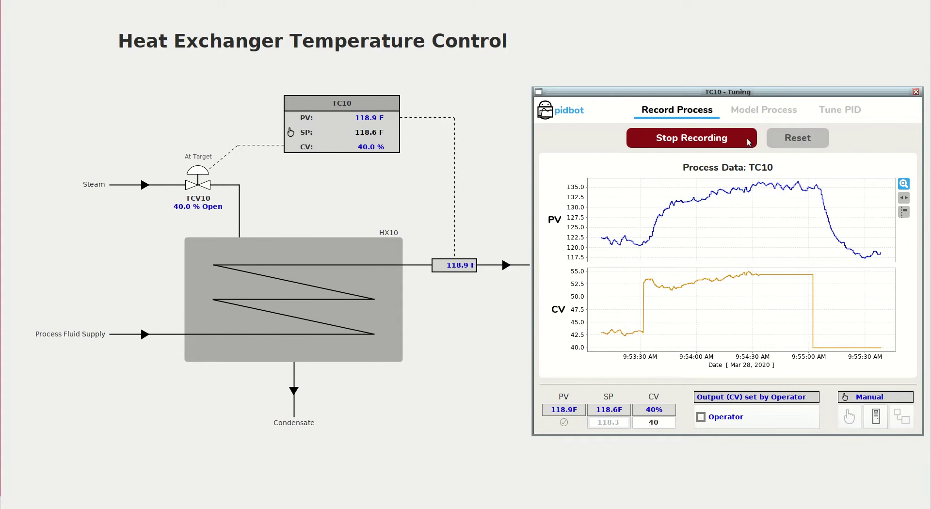
# Fit two FOPDT models to the rising PV response to the setpoint step, from about 9:53:15 to 9:54:30.
pyautogui.click(756, 112)
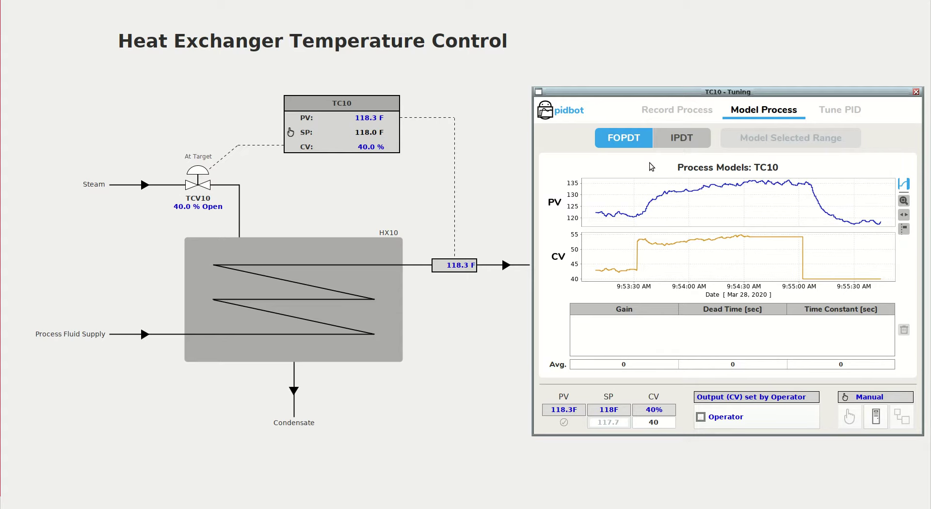
pyautogui.moveTo(636, 146)
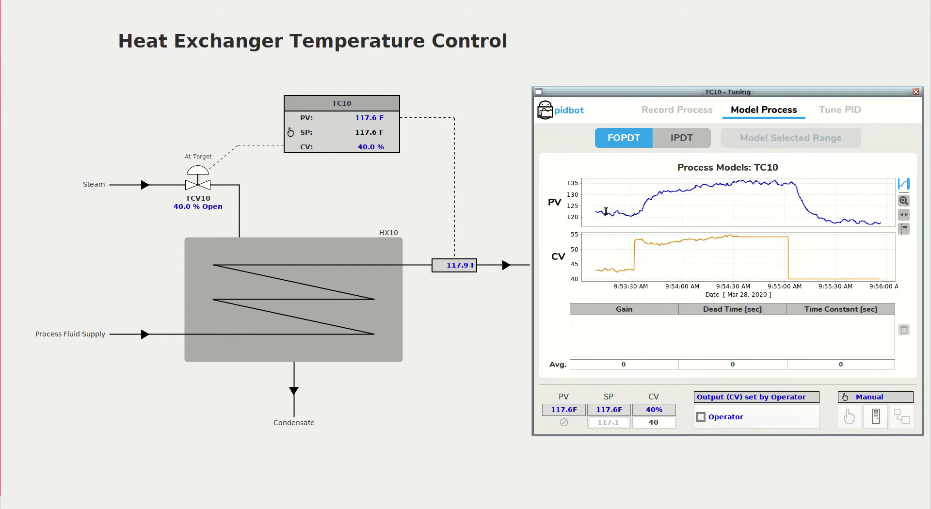
pyautogui.moveTo(607, 213); pyautogui.dragTo(733, 213)
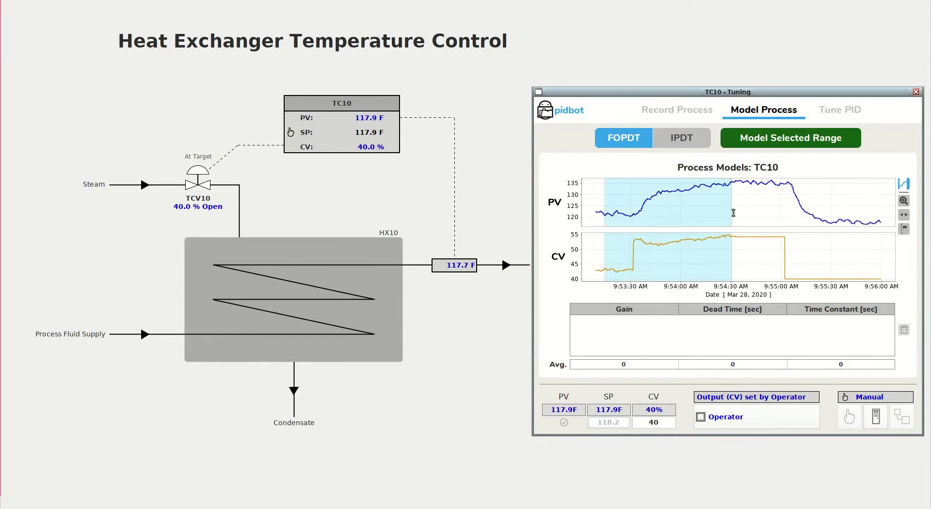
pyautogui.click(789, 141)
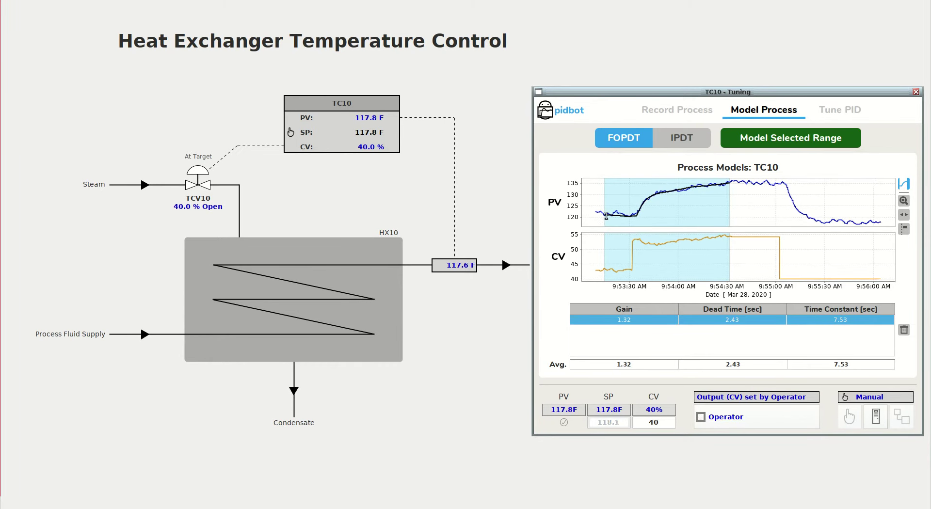
pyautogui.moveTo(606, 216); pyautogui.dragTo(735, 211)
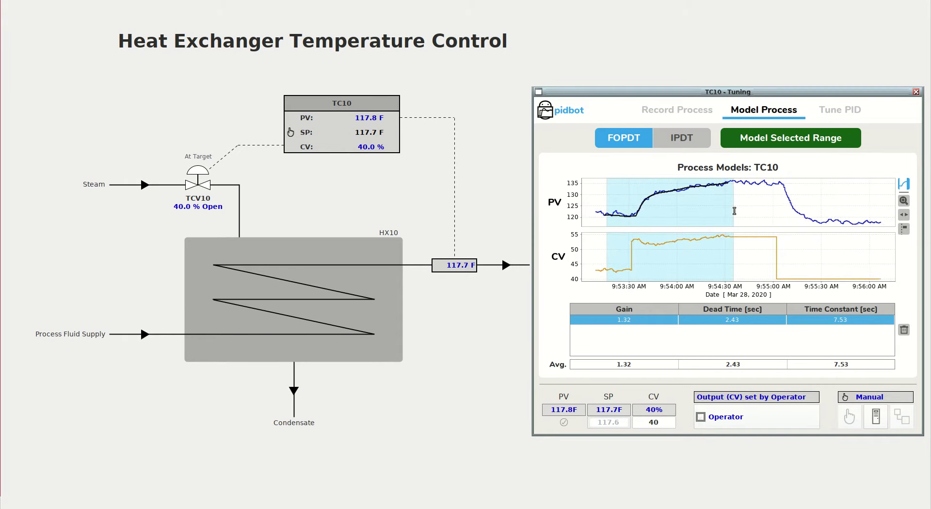
pyautogui.click(777, 146)
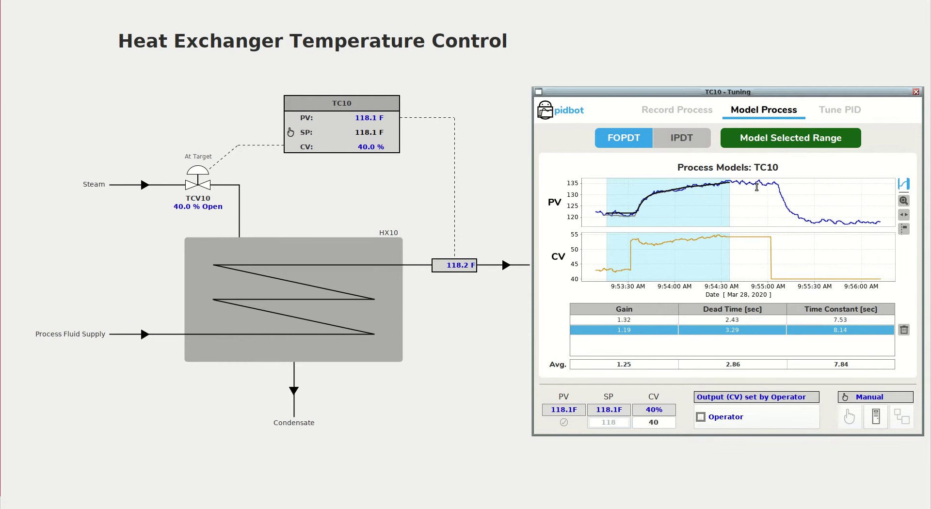
# Fit two FOPDT models to the falling PV response caused by the manual output step.
pyautogui.moveTo(757, 188); pyautogui.dragTo(881, 199)
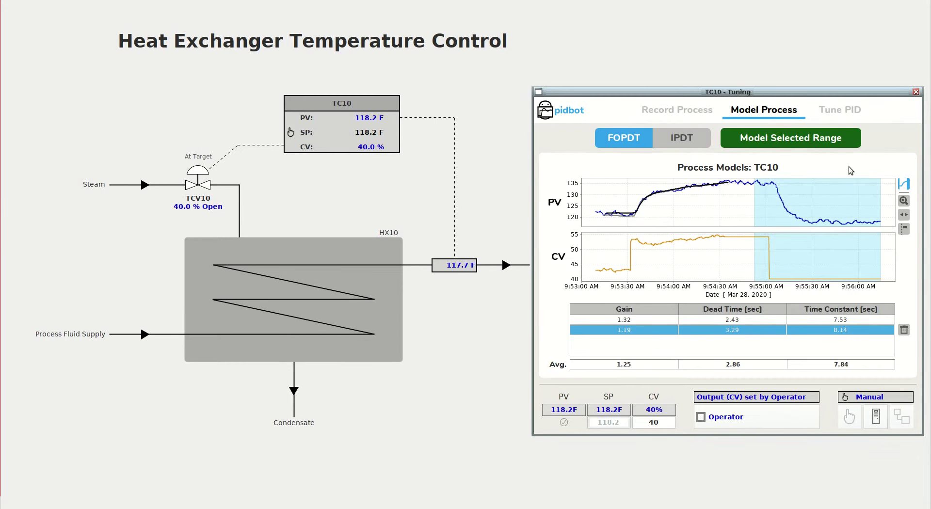
pyautogui.click(822, 139)
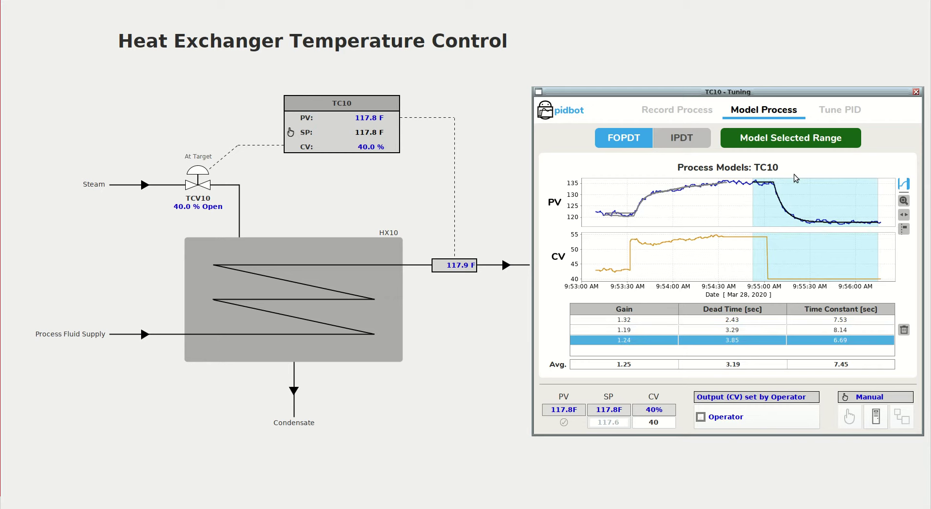
pyautogui.moveTo(749, 188); pyautogui.dragTo(885, 243)
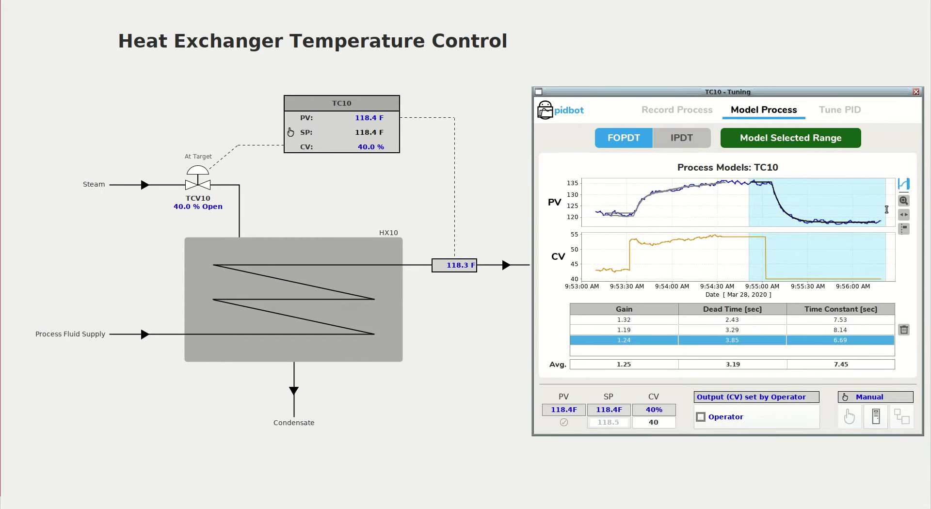
pyautogui.click(818, 138)
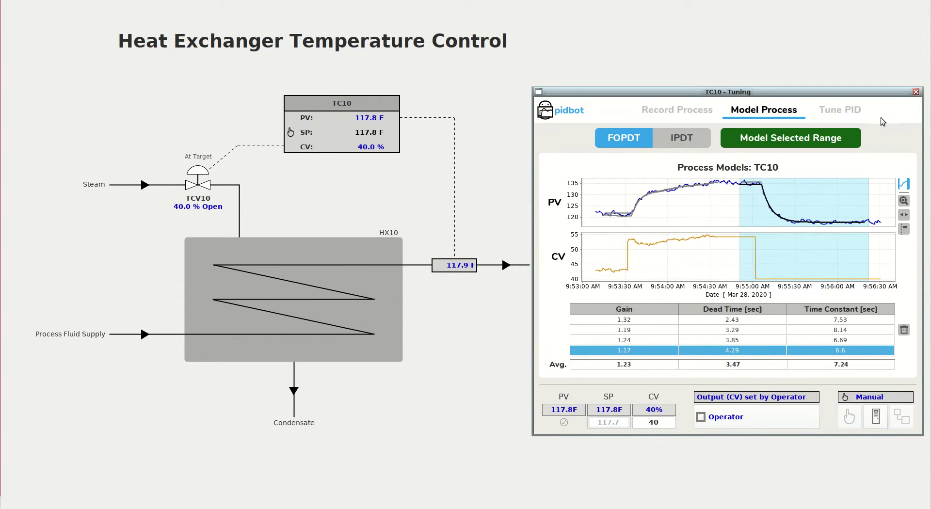
# Delete both process models fitted to the falling response.
pyautogui.click(903, 331)
pyautogui.click(750, 340)
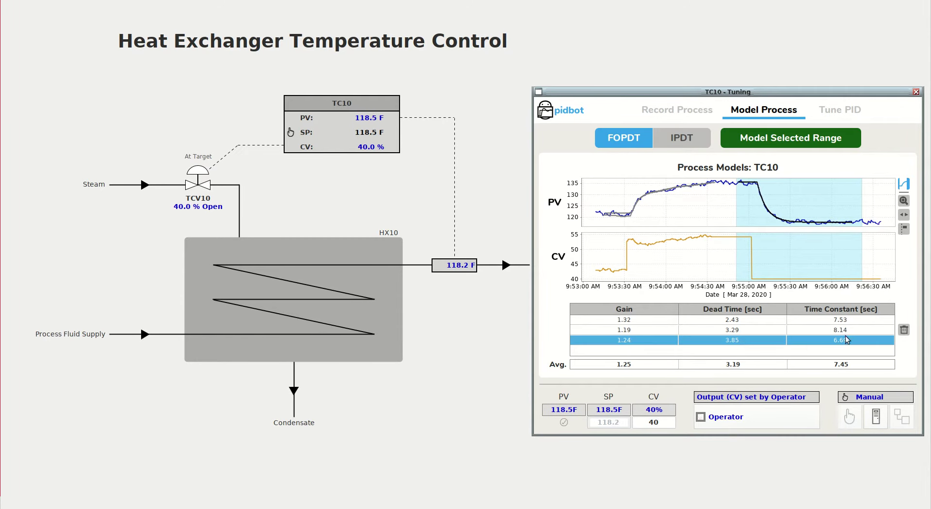
pyautogui.click(905, 331)
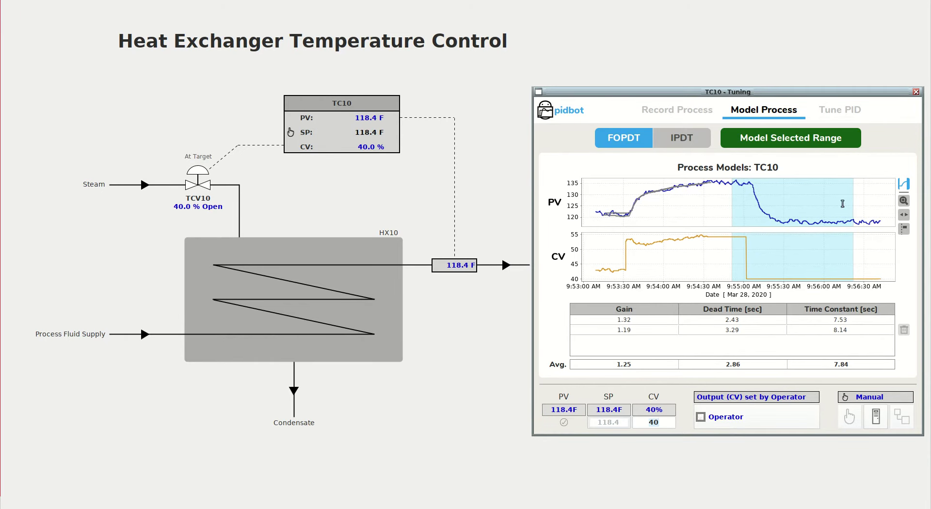
# Reduce the PI autotune speed until the new Kc is 1.04, and accept the new tuning values for TC10.
pyautogui.click(851, 115)
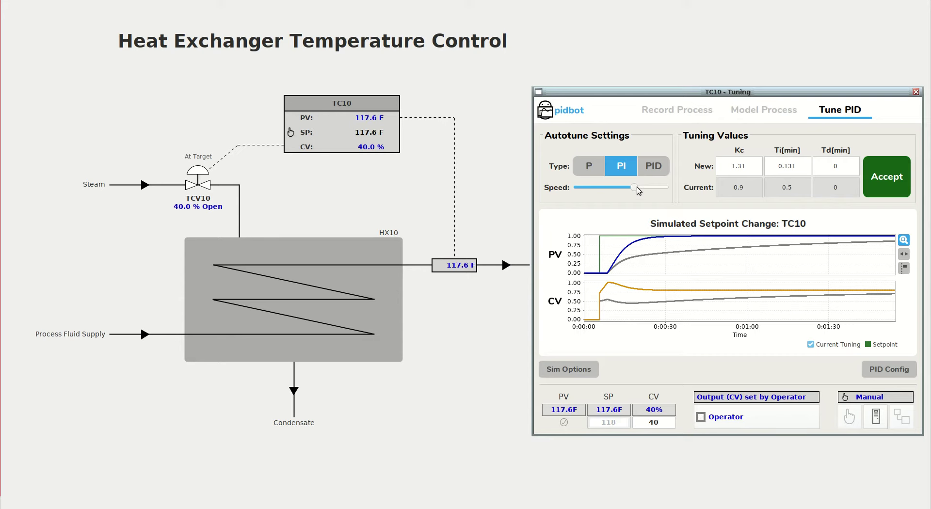
pyautogui.moveTo(637, 188); pyautogui.dragTo(631, 188)
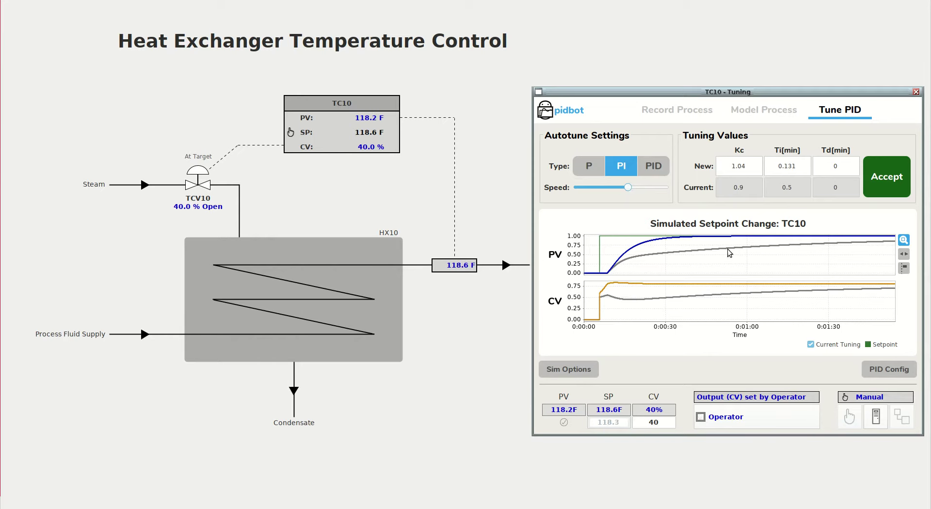
pyautogui.click(877, 179)
pyautogui.click(701, 299)
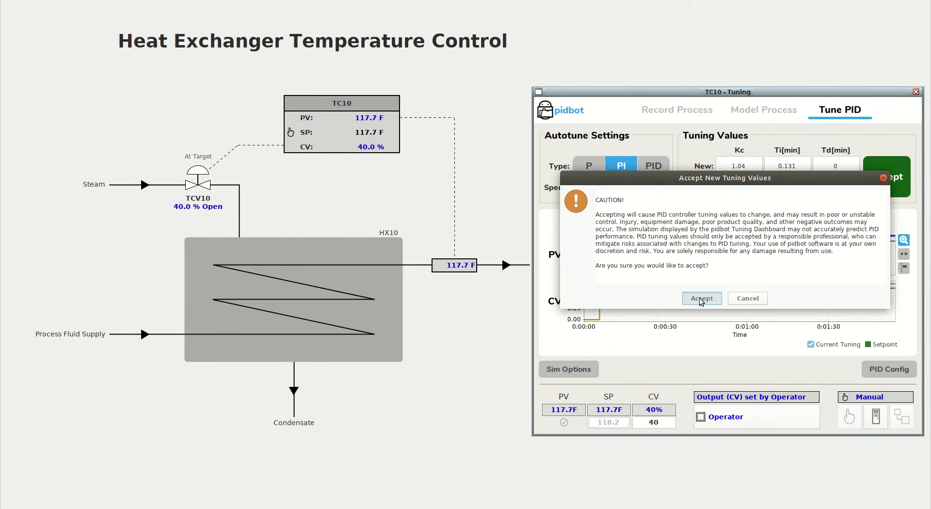
# Return to the process recording, switch TC10 back to automatic control and set its setpoint to 140 F.
pyautogui.click(678, 110)
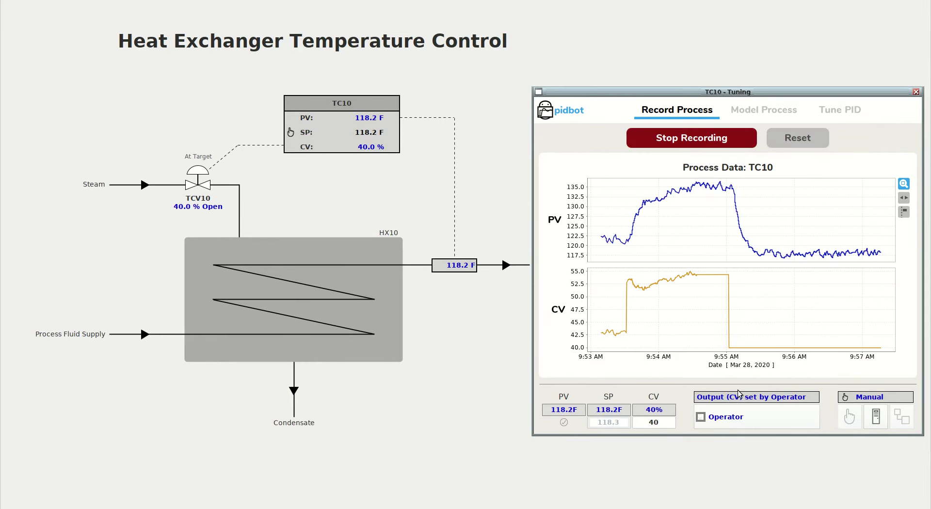
pyautogui.click(874, 416)
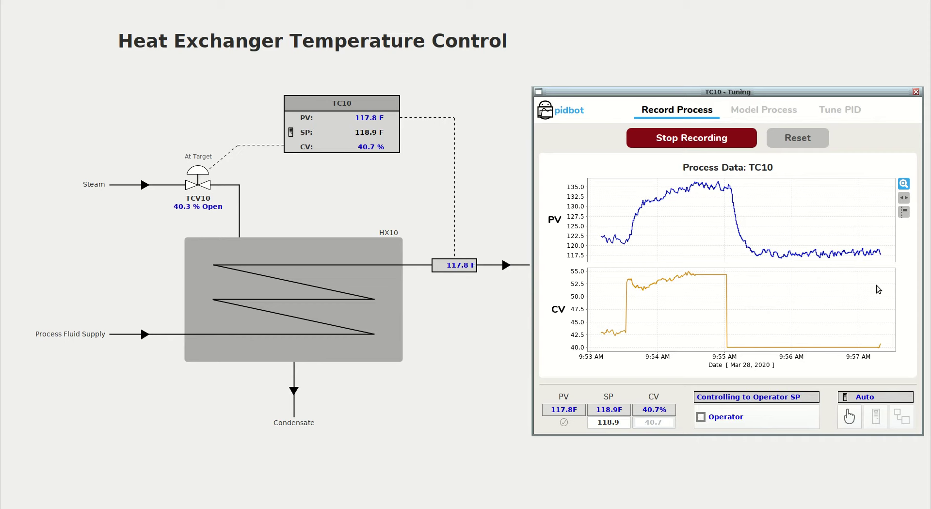
pyautogui.click(612, 423)
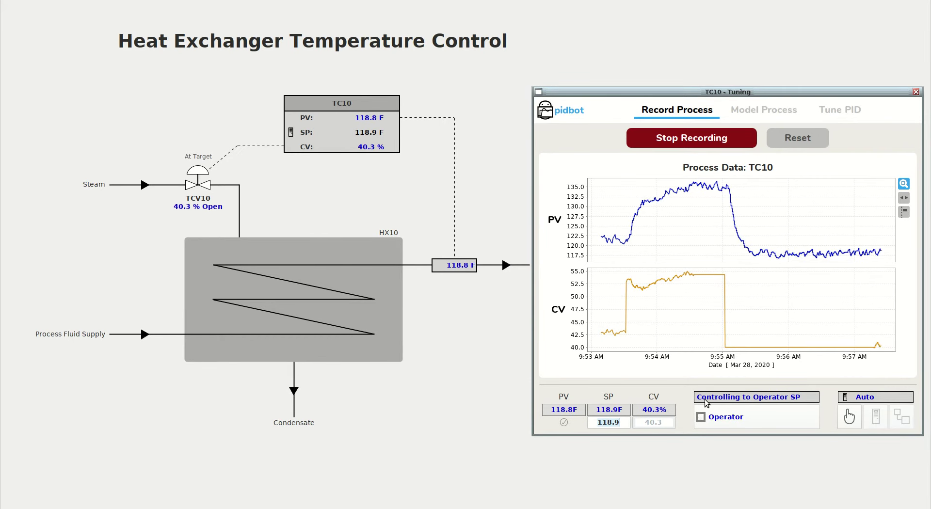
pyautogui.write('1')
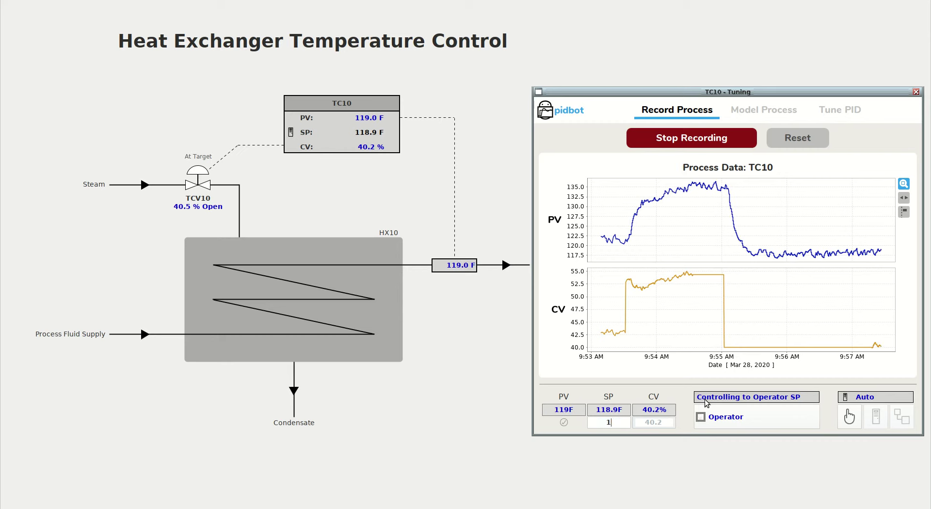
pyautogui.write('40')
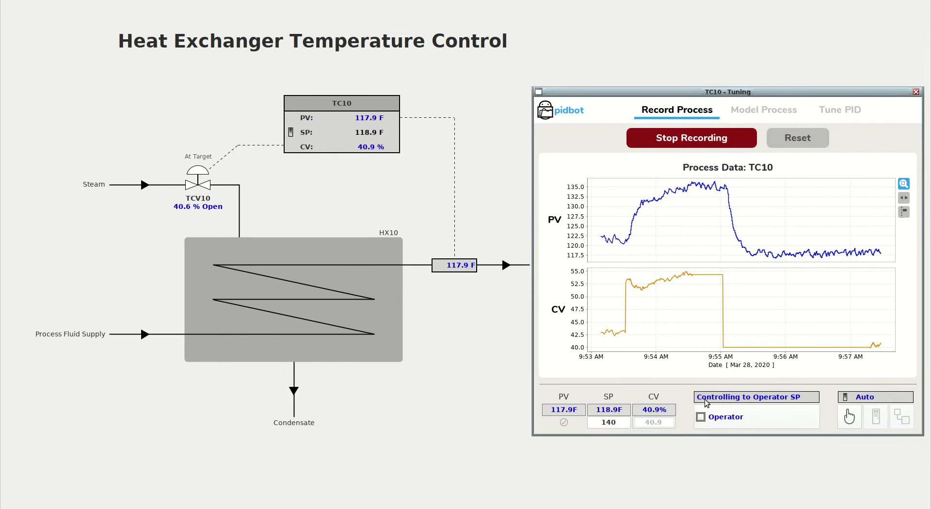
pyautogui.press('Return')
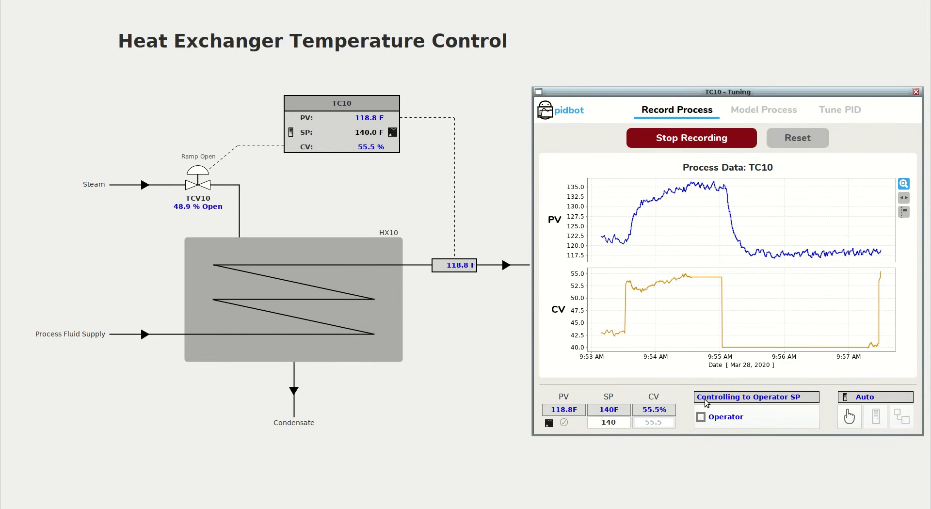